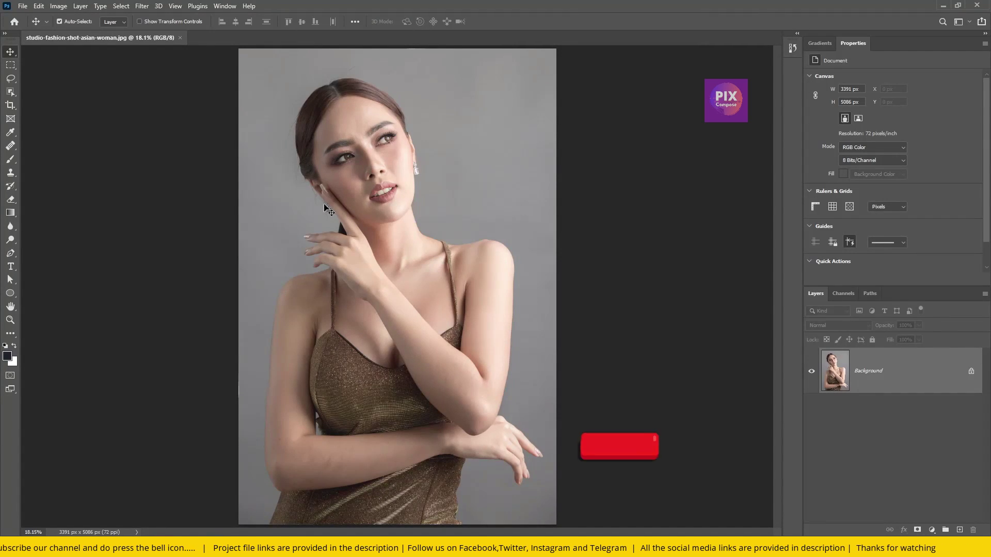
Duplicate the Background layer, accepting the default name Background copy
key("ctrl+plus")
key("ctrl+plus")
key("ctrl+plus")
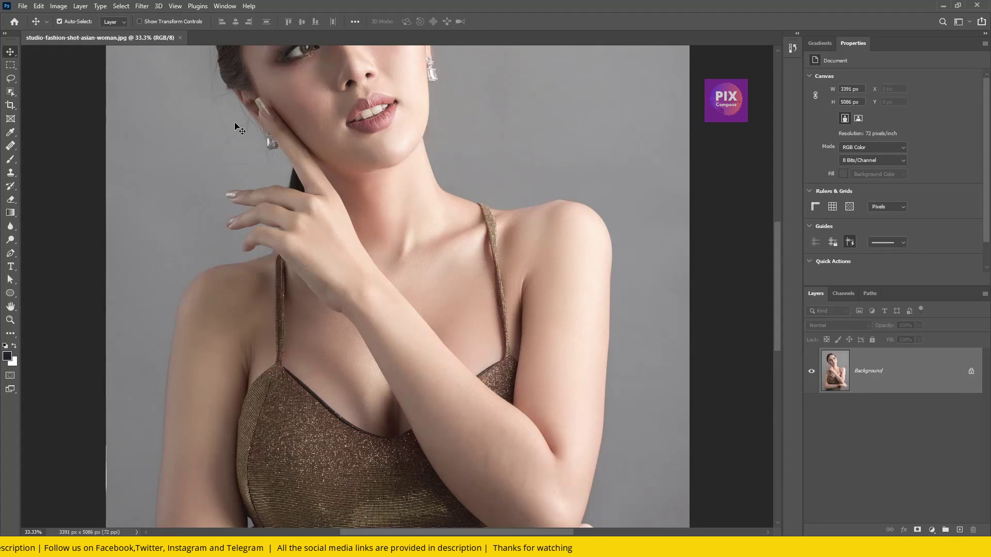
key("ctrl+0")
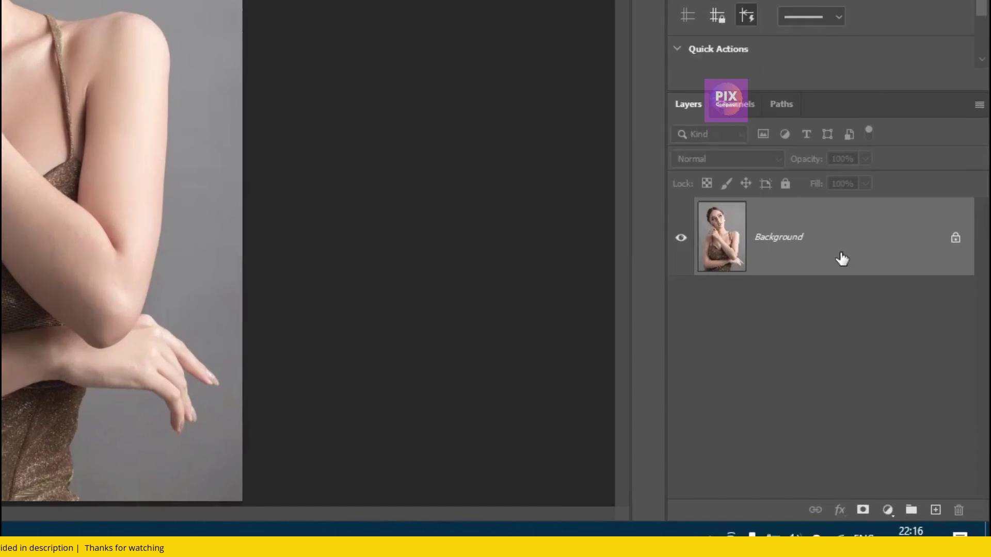
right_click(902, 378)
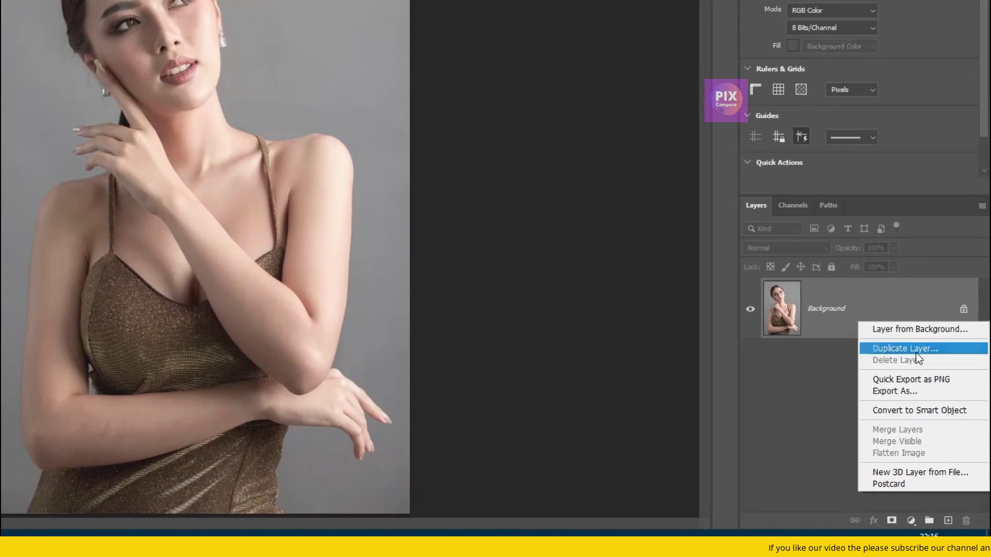
left_click(916, 351)
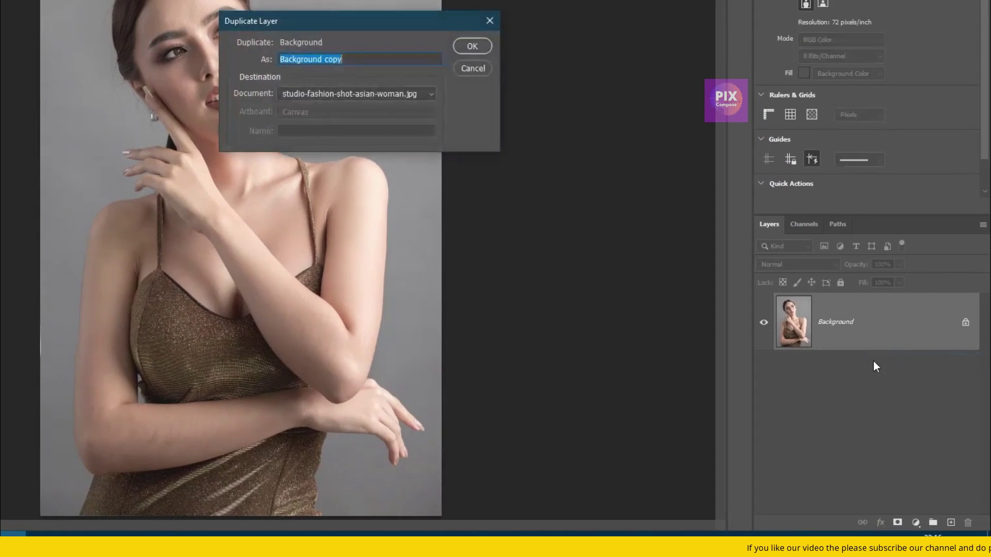
left_click(471, 41)
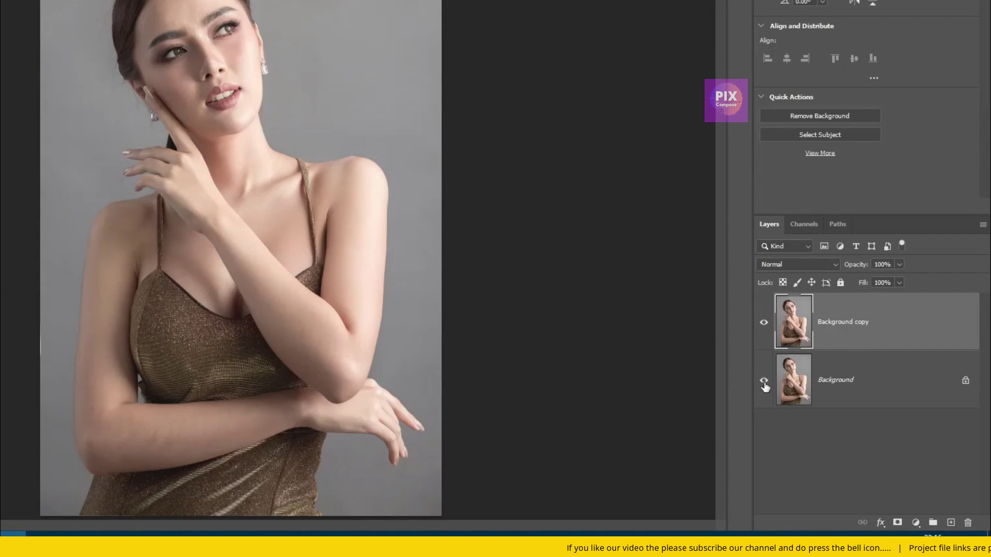
Hide the original Background layer, briefly toggling Background copy off and back on
left_click(764, 383)
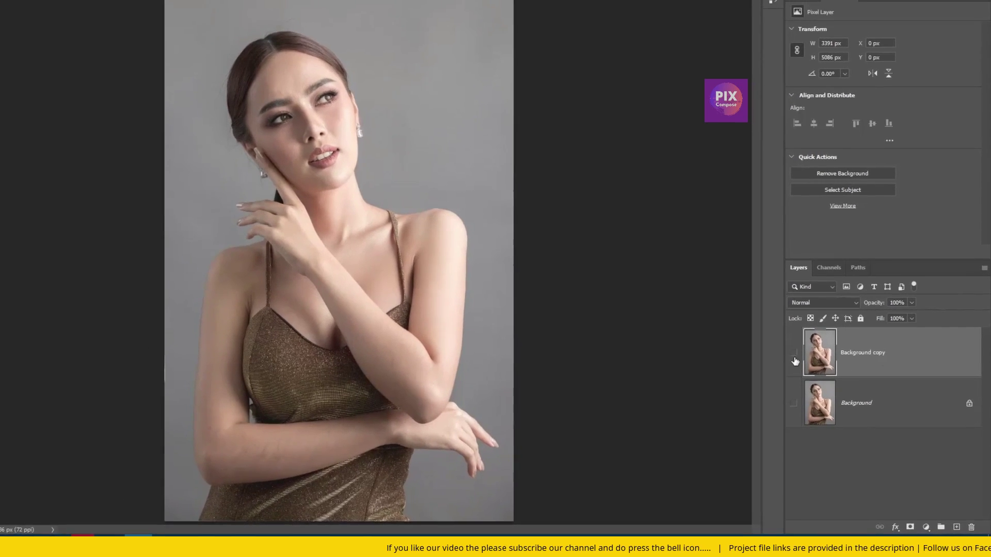
left_click(812, 375)
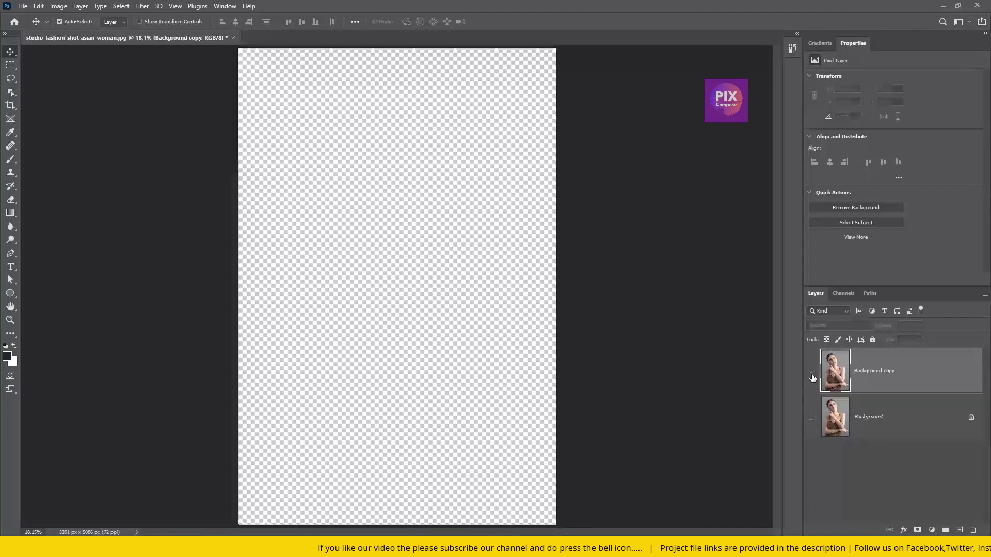
left_click(811, 371)
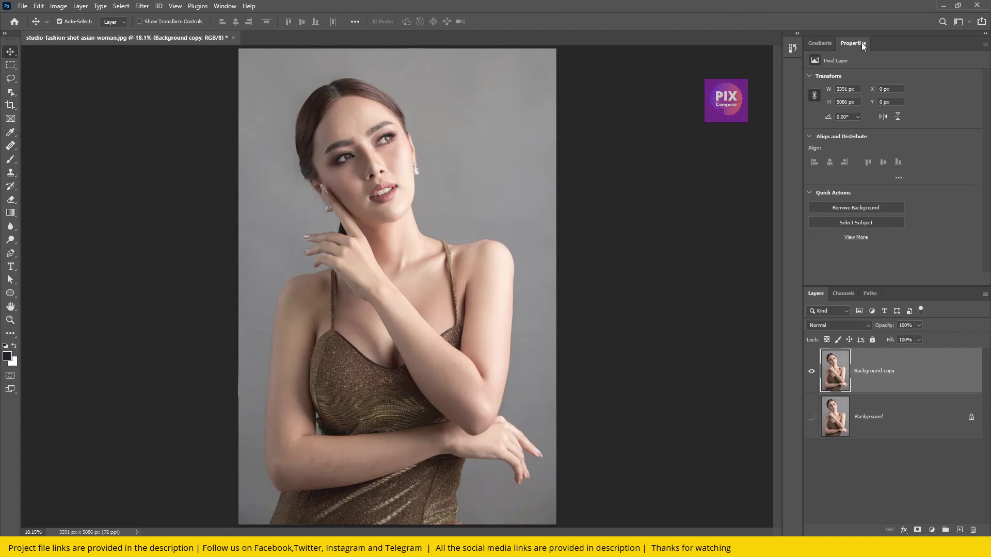
Run the Remove Background quick action to mask the woman off the grey backdrop
left_click(225, 6)
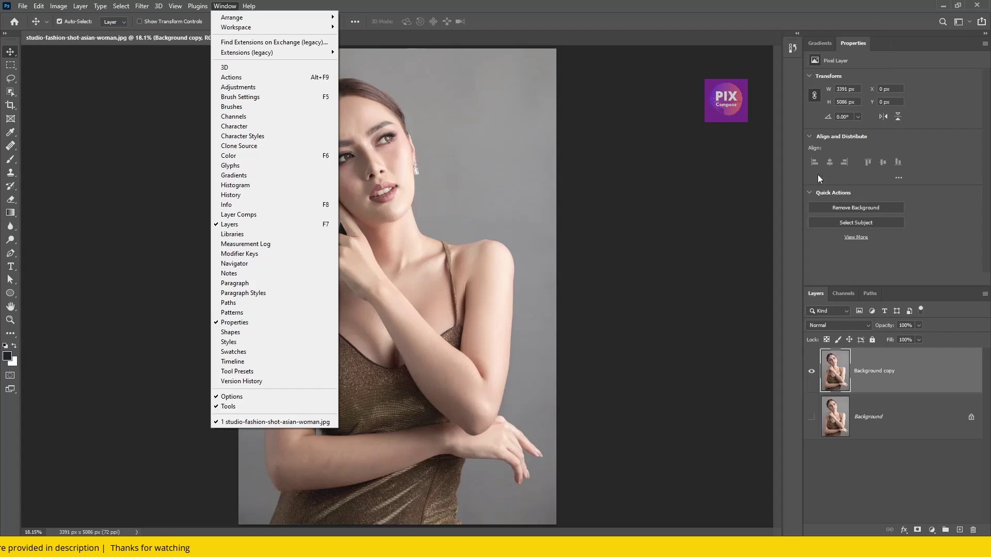
left_click(917, 123)
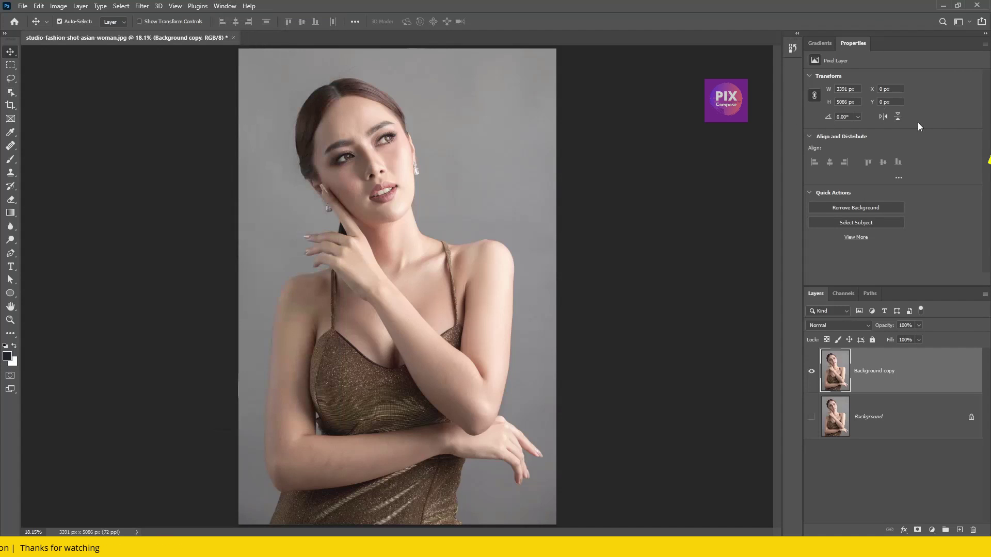
left_click(869, 210)
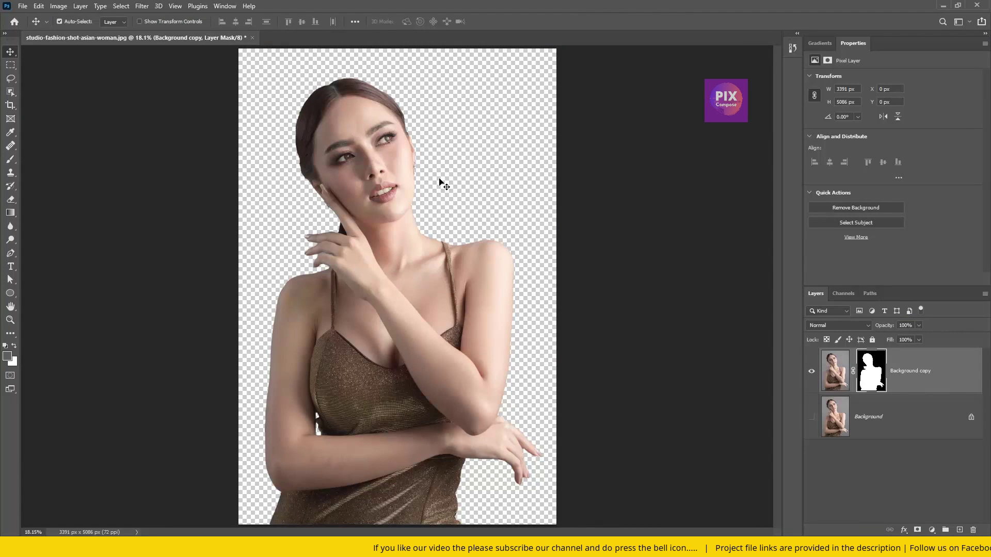
Zoom in and scroll up to bring the woman's face into view
key("ctrl+plus")
key("ctrl+plus")
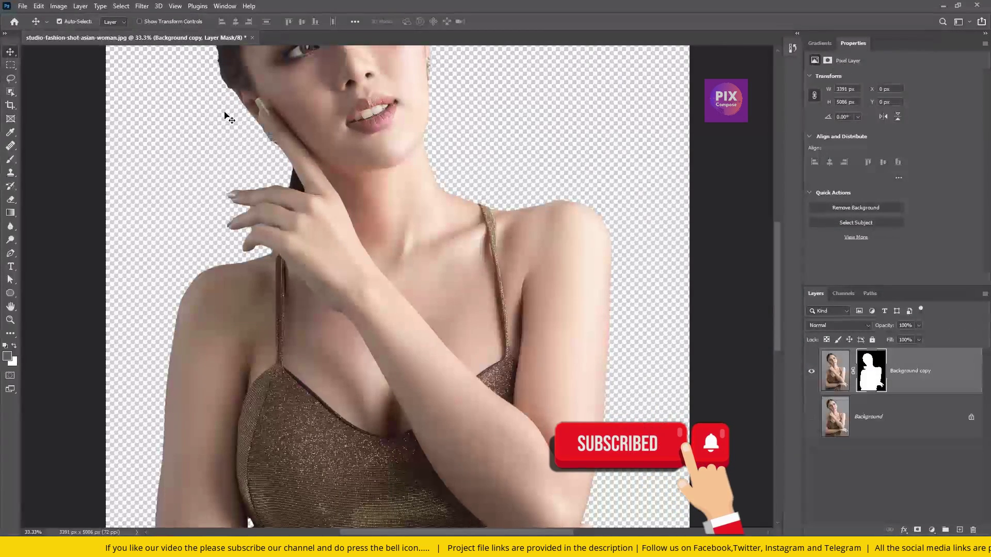
scroll(478, 161, "up", 1)
scroll(478, 162, "up", 2)
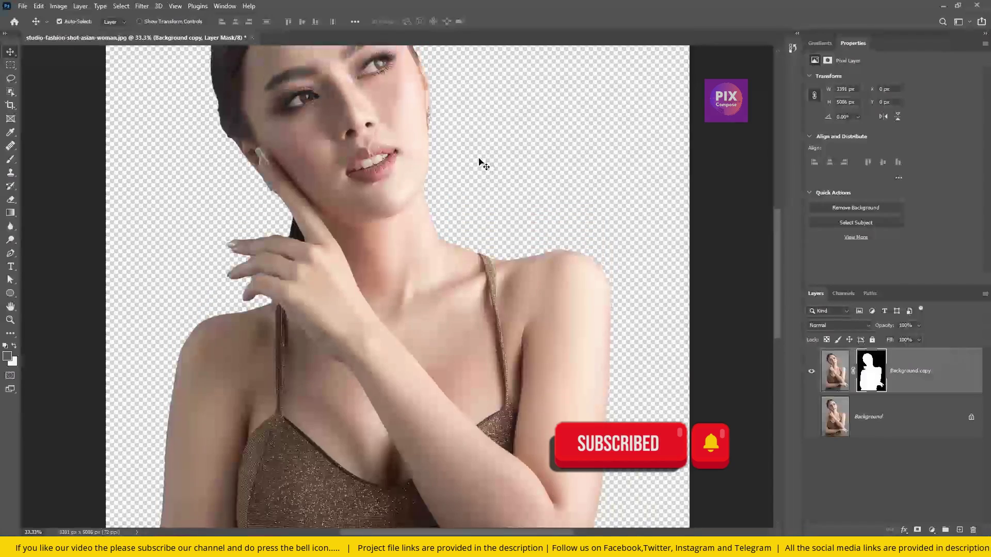
scroll(477, 162, "up", 2)
scroll(479, 162, "up", 2)
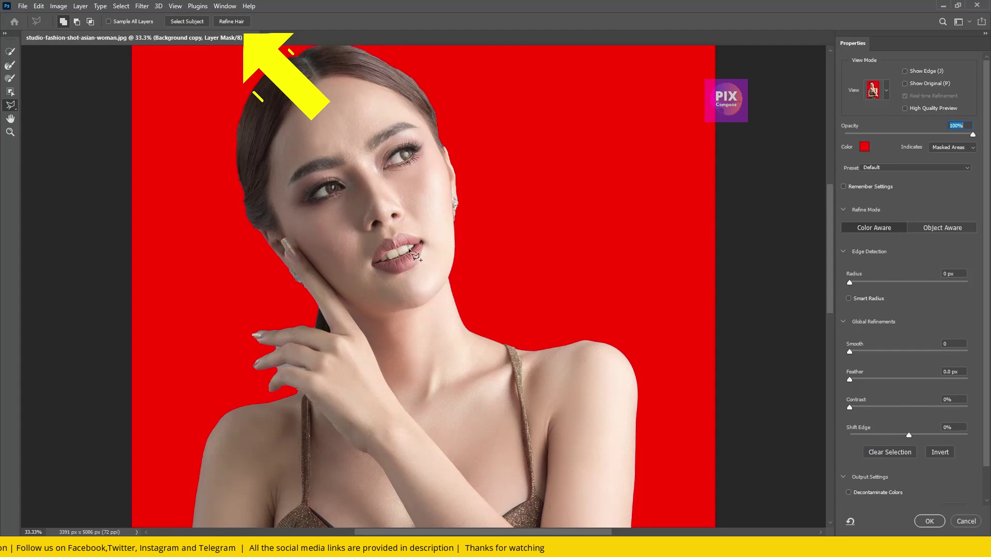
Apply Refine Hair, then test the overlay Opacity and set it back to 100%
left_click(227, 22)
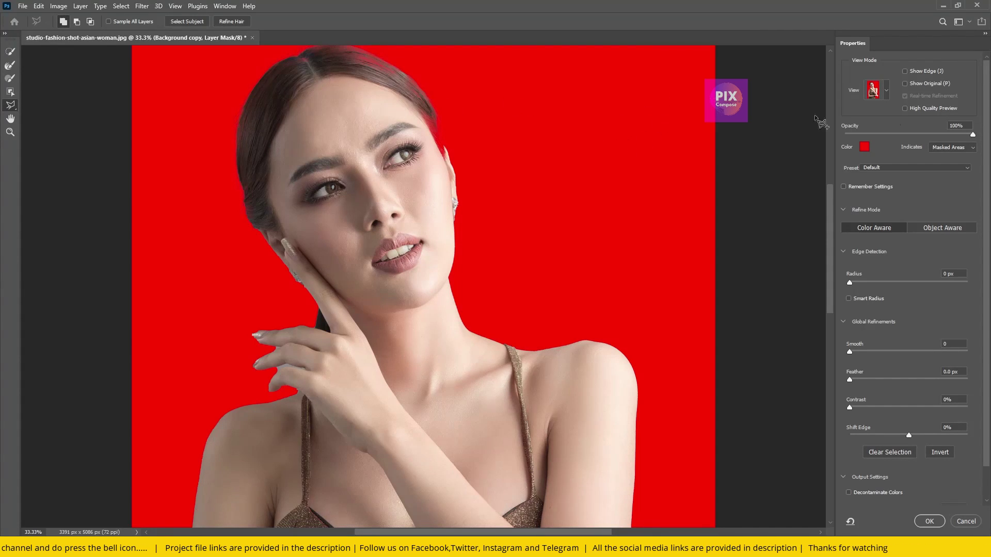
left_click(912, 134)
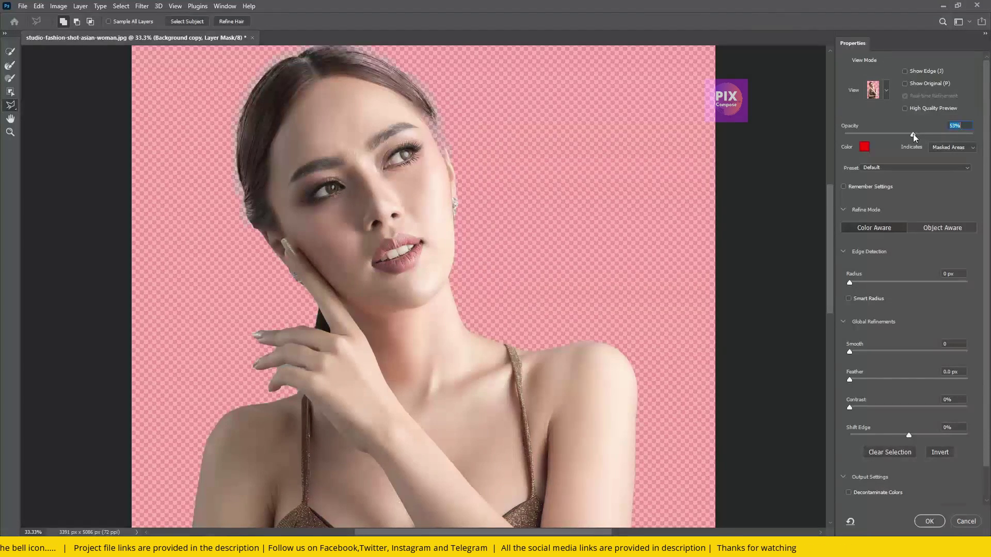
left_click_drag(912, 134, 852, 134)
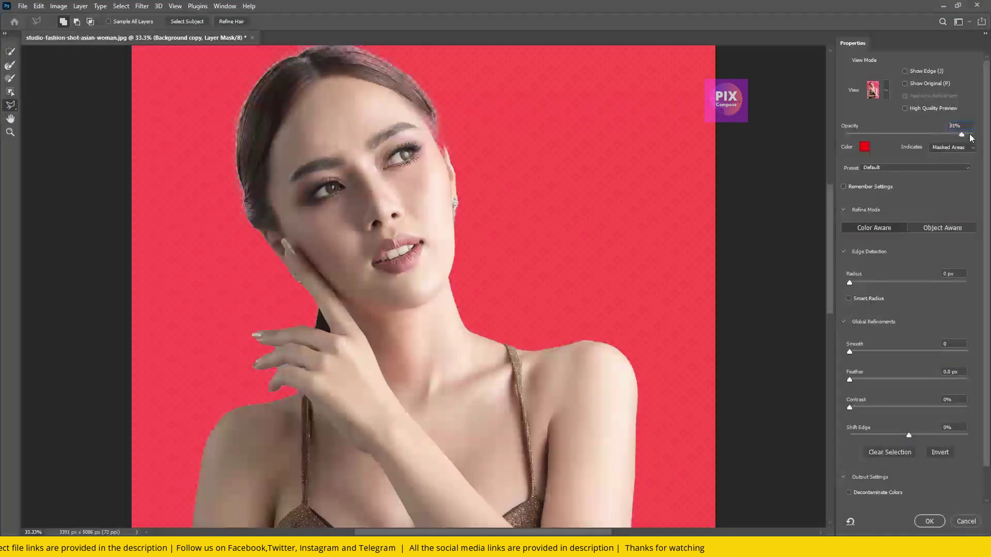
type("100")
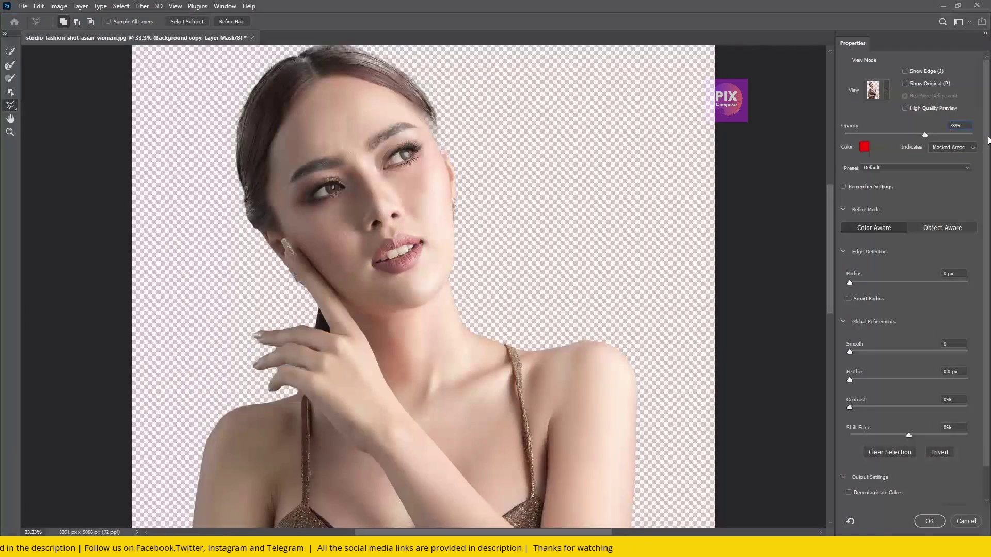
key("Return")
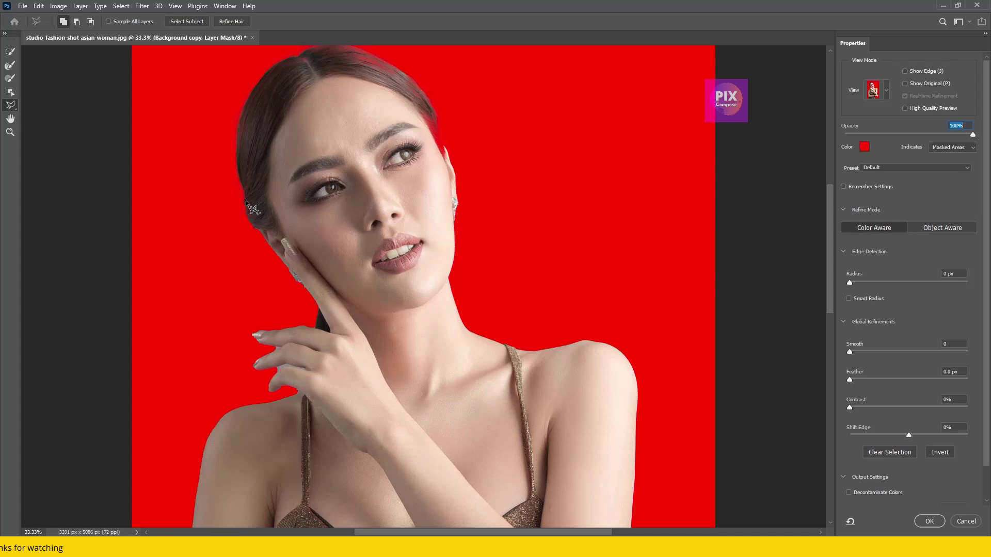
Zoom to 100% and brush the mask along the top hairline
key("ctrl+plus")
key("ctrl+plus")
key("ctrl+plus")
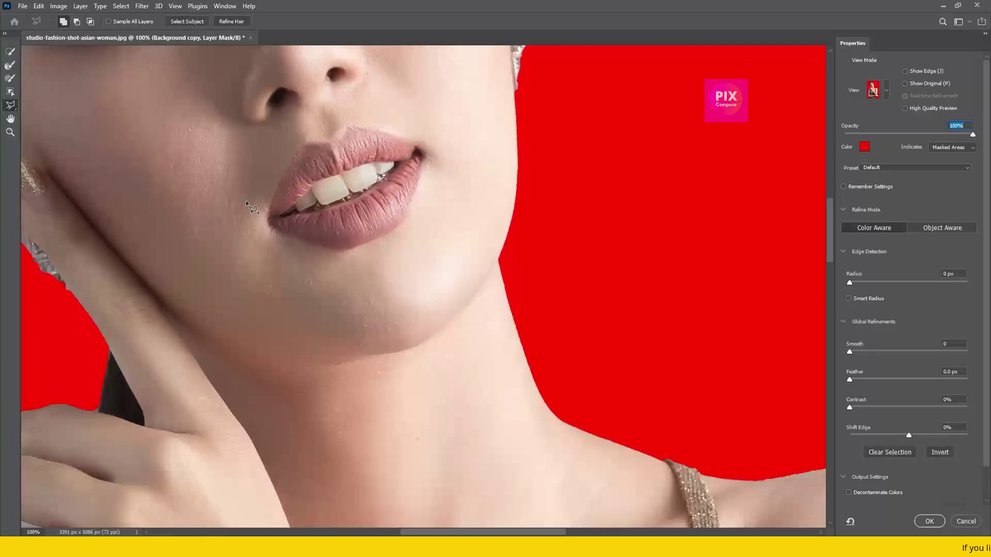
left_click_drag(468, 533, 399, 523)
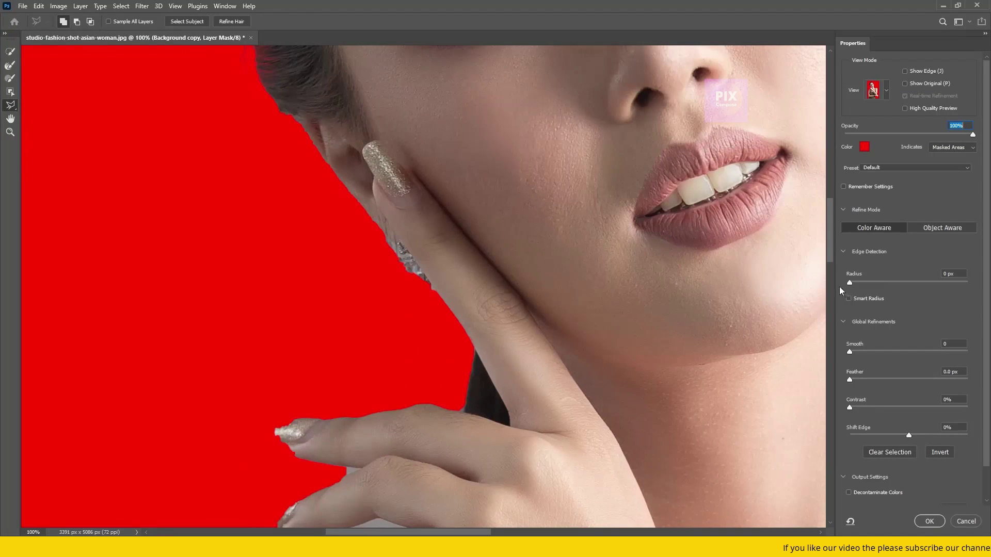
left_click_drag(831, 252, 833, 214)
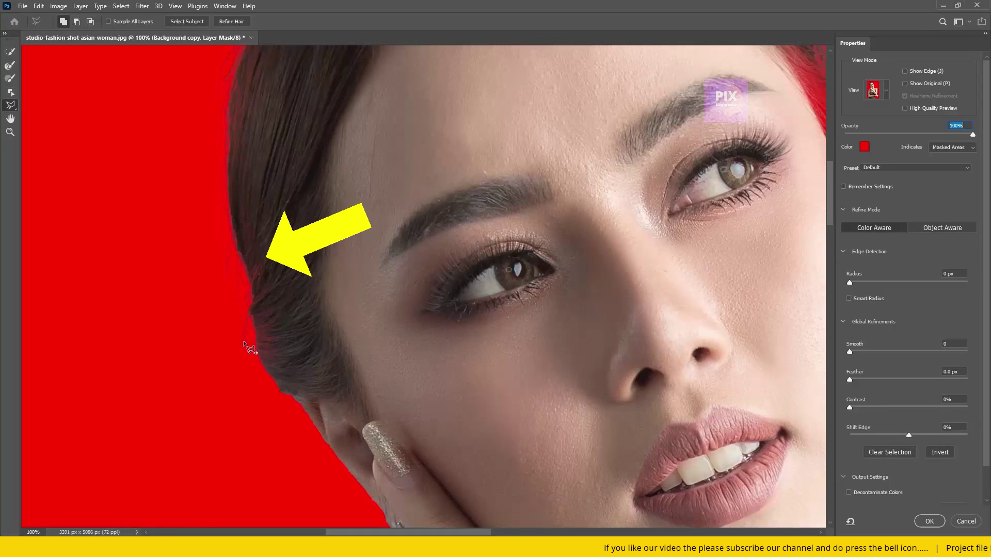
left_click_drag(828, 227, 832, 183)
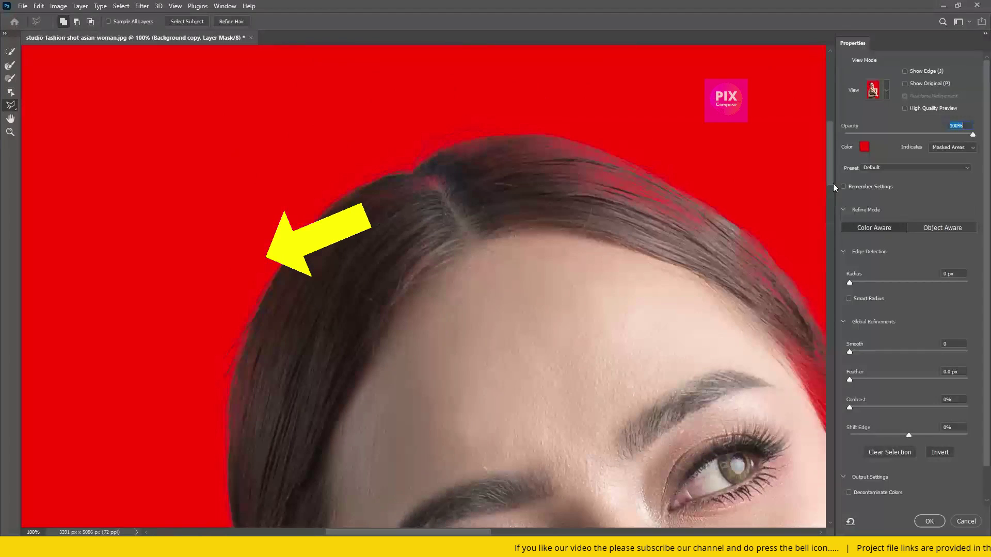
left_click_drag(464, 535, 486, 535)
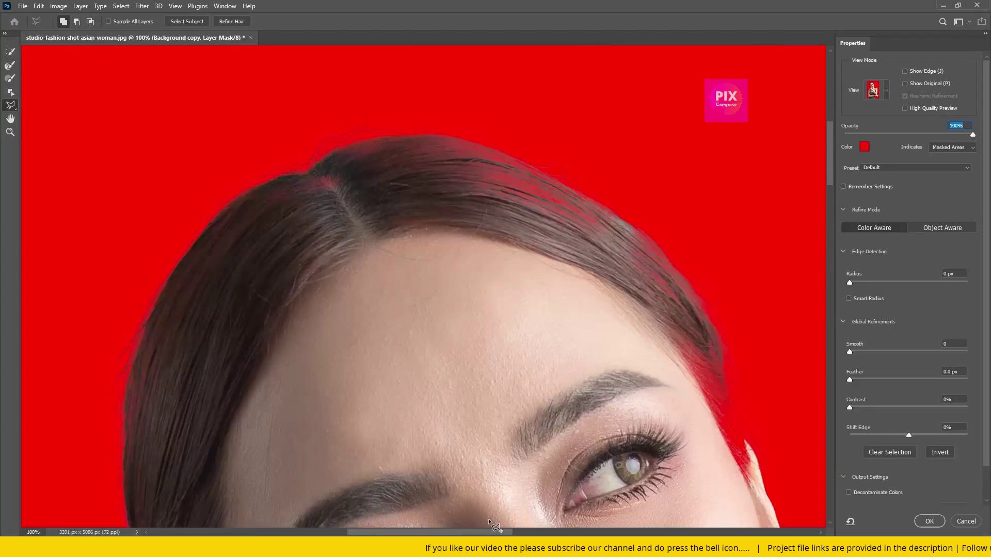
left_click(10, 79)
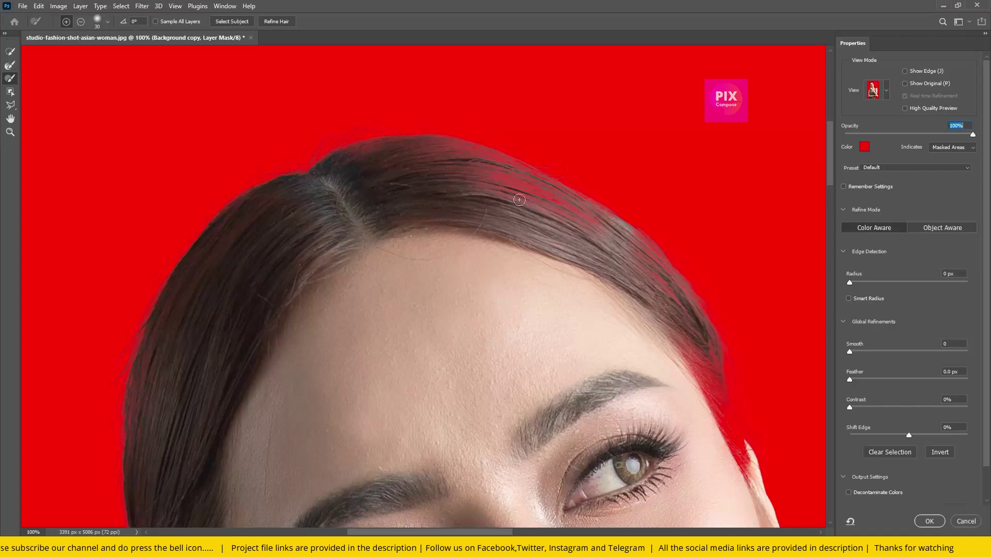
mouse_move(499, 186)
left_mouse_down()
mouse_move(492, 177)
mouse_move(536, 201)
left_mouse_up()
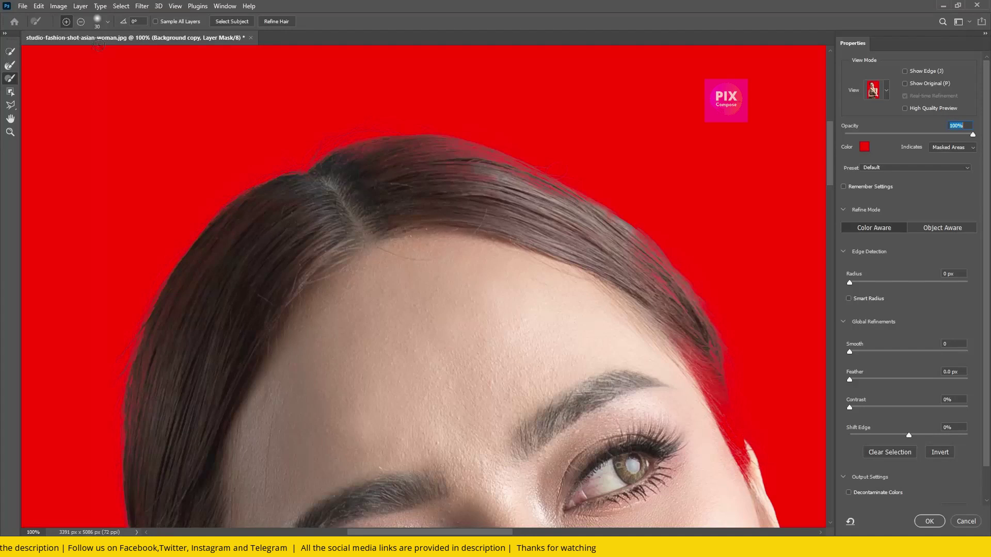
Set the refining brush hardness to 0% for a soft edge
left_click(108, 23)
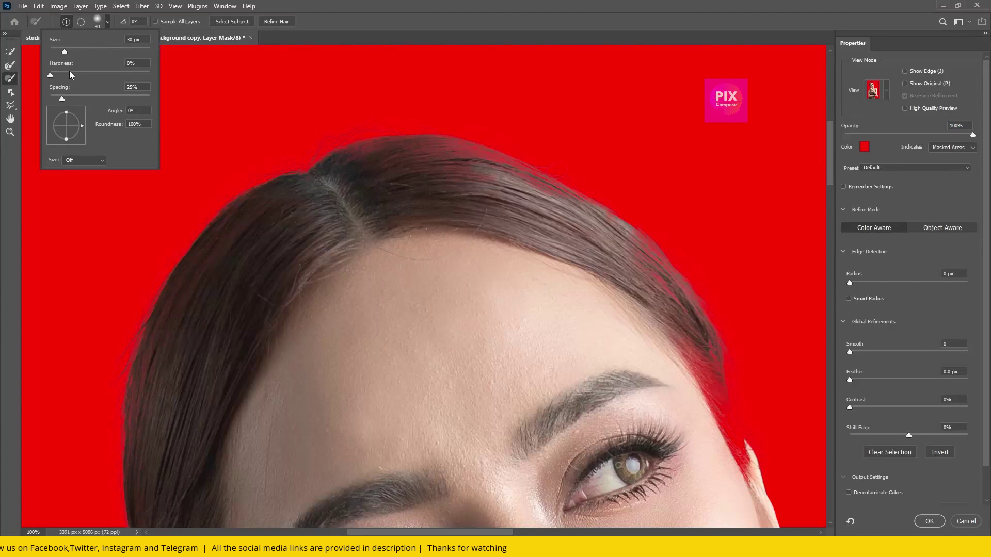
left_click_drag(55, 75, 44, 75)
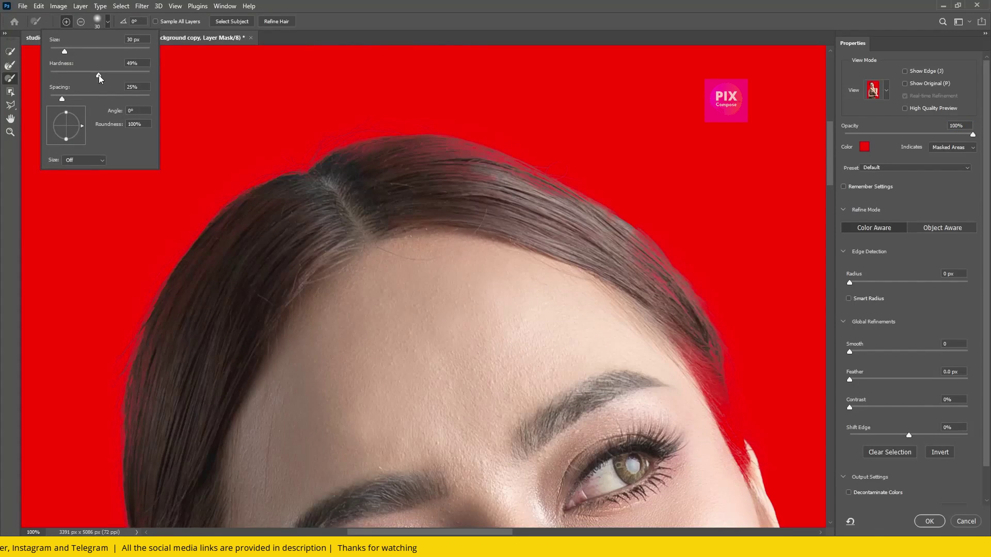
left_click(368, 5)
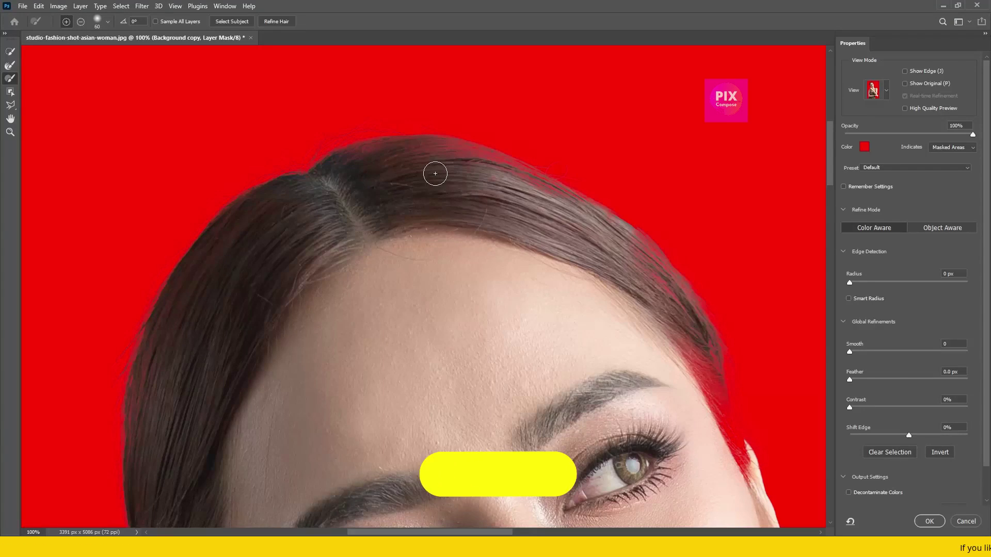
Enlarge the refining brush and paint along the right temple hair edge
key("bracketright")
key("bracketright")
key("bracketright")
key("bracketright")
key("bracketright")
key("bracketright")
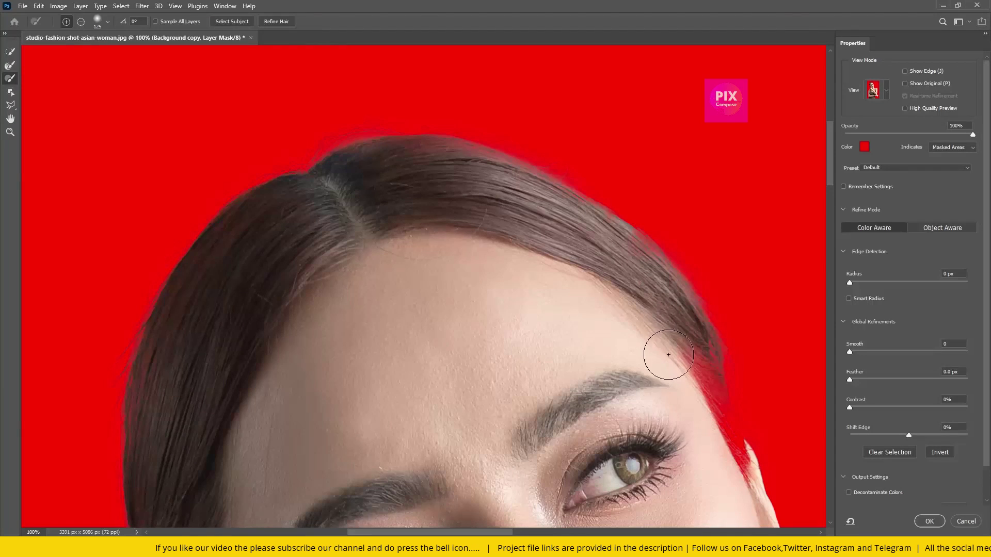
mouse_move(686, 408)
left_mouse_down()
mouse_move(709, 484)
mouse_move(724, 491)
left_mouse_up()
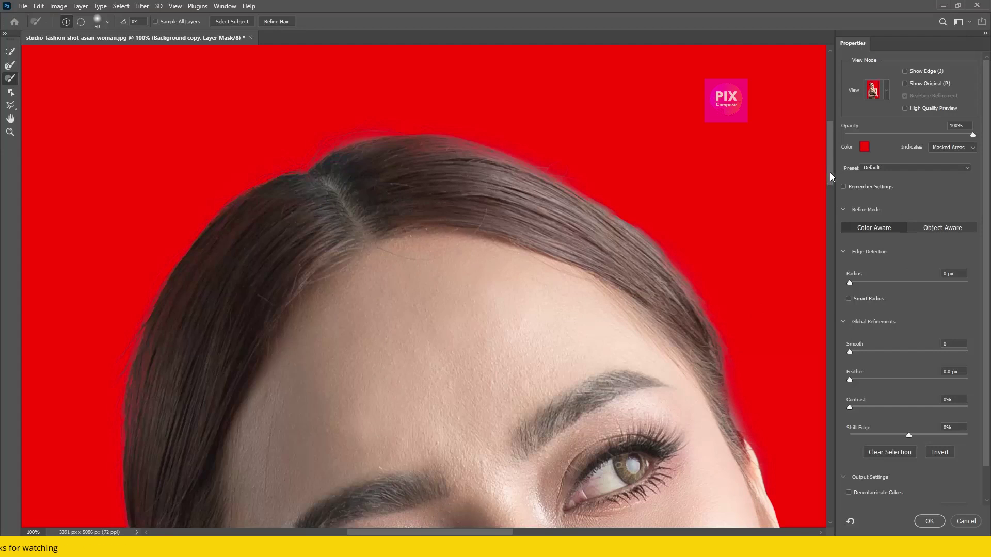
left_click_drag(829, 175, 841, 271)
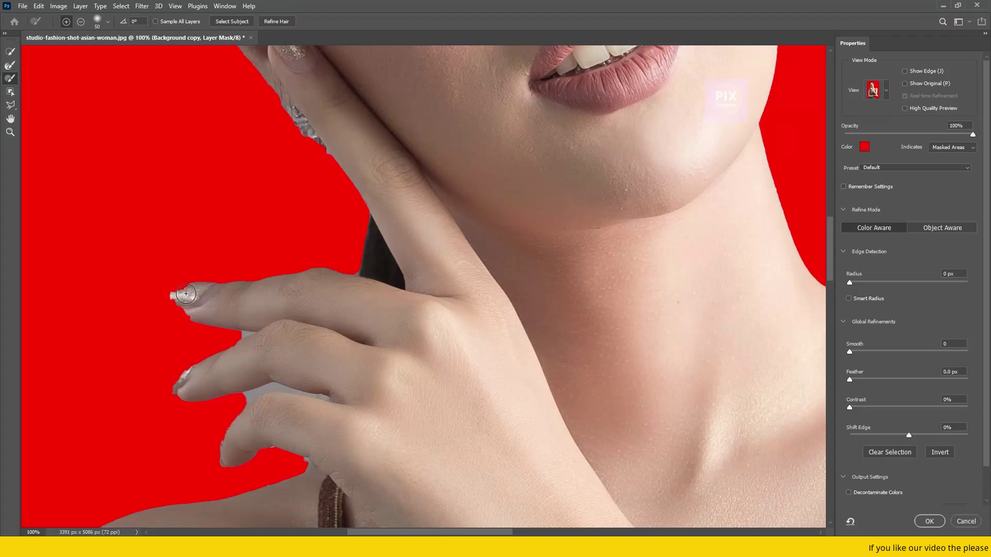
Shrink the brush to 40 and brush the fingertip edges back into the mask
key("bracketleft")
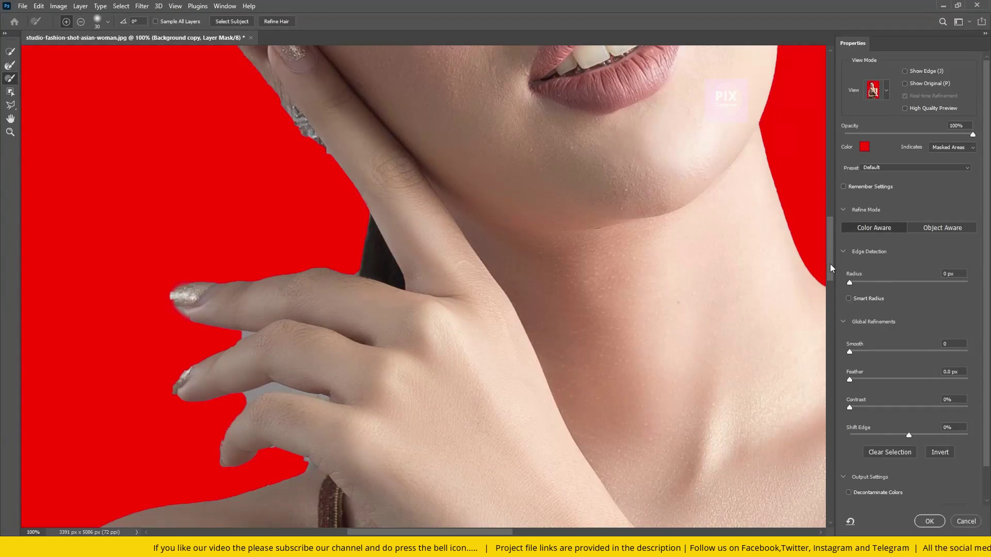
left_click_drag(829, 267, 827, 435)
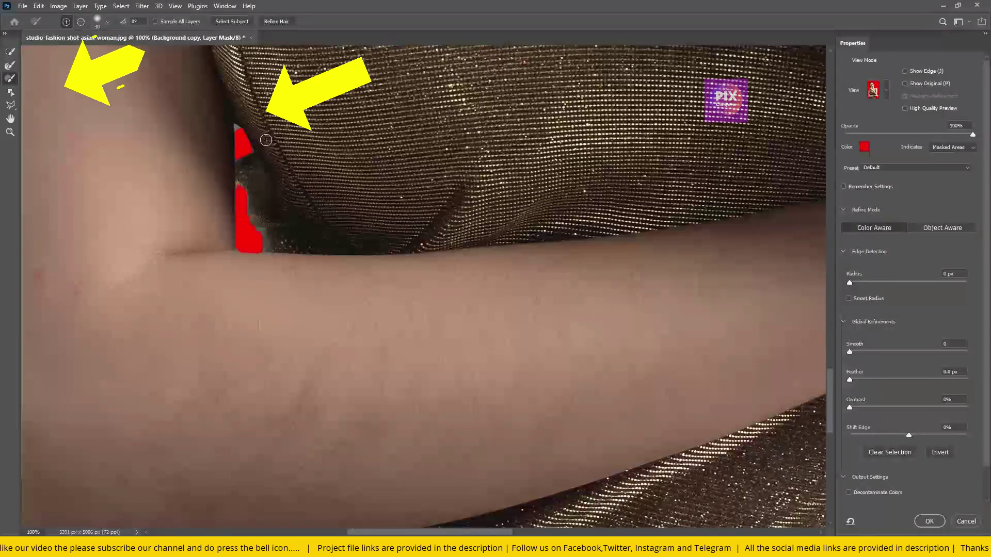
Use a subtracting Lasso to remove the dark gap beside the armpit from the selection
left_click(13, 107)
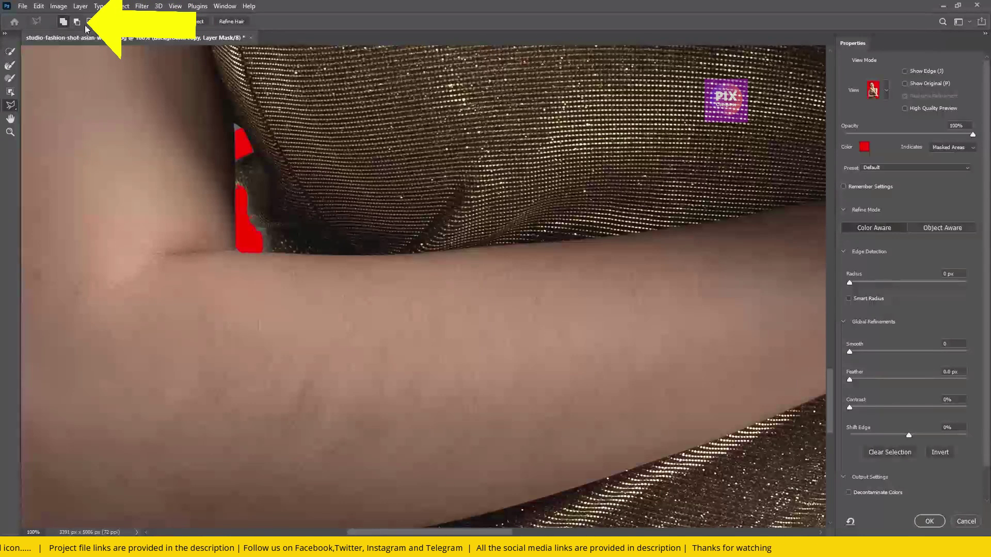
left_click(76, 23)
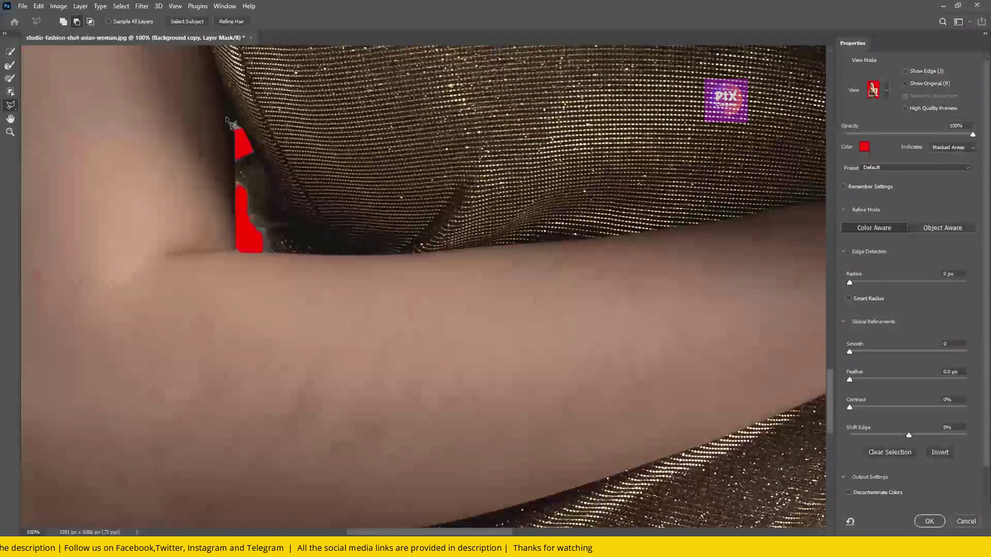
mouse_move(235, 128)
left_mouse_down()
mouse_move(236, 146)
mouse_move(250, 143)
mouse_move(235, 127)
left_mouse_up()
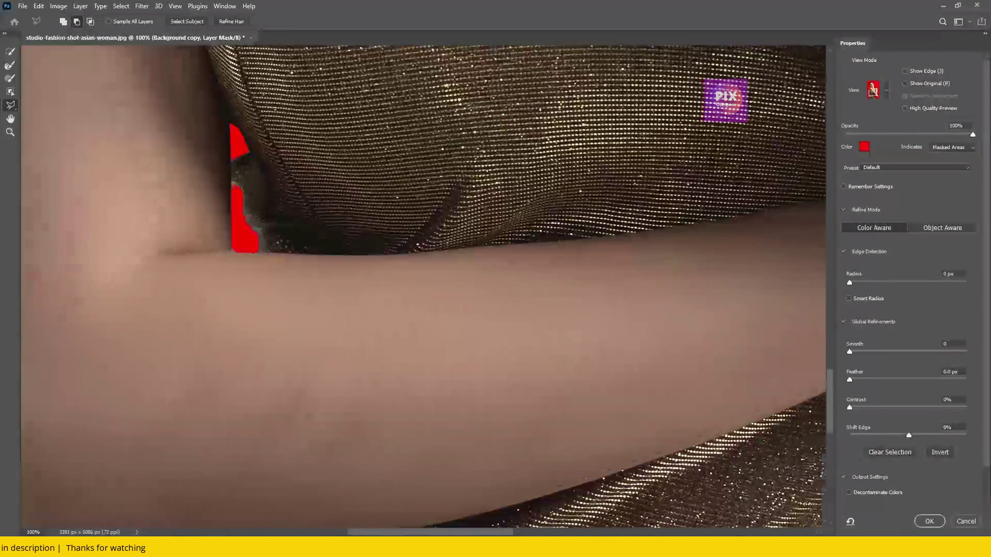
left_click_drag(429, 532, 583, 531)
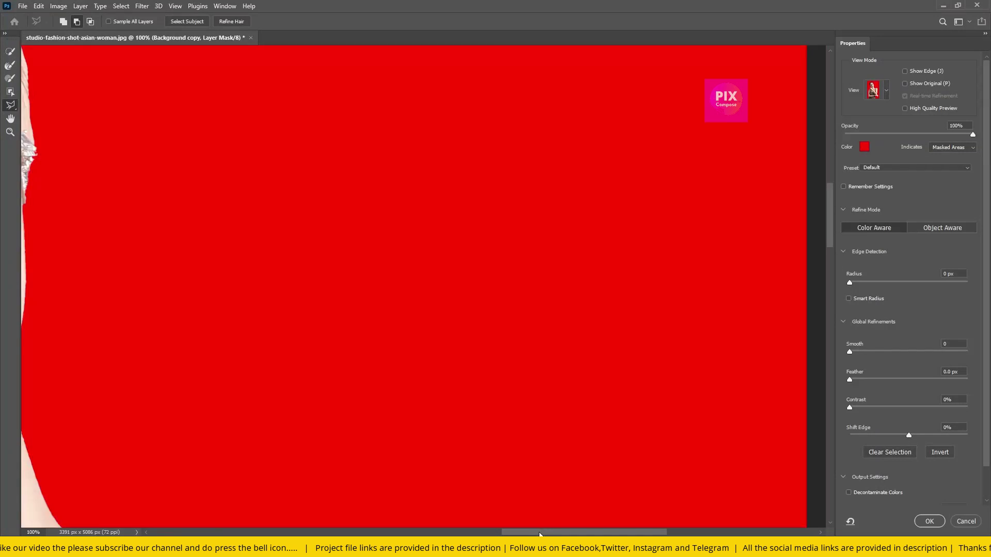
Pan across and fit the whole portrait on screen to review the mask
left_click_drag(540, 532, 460, 531)
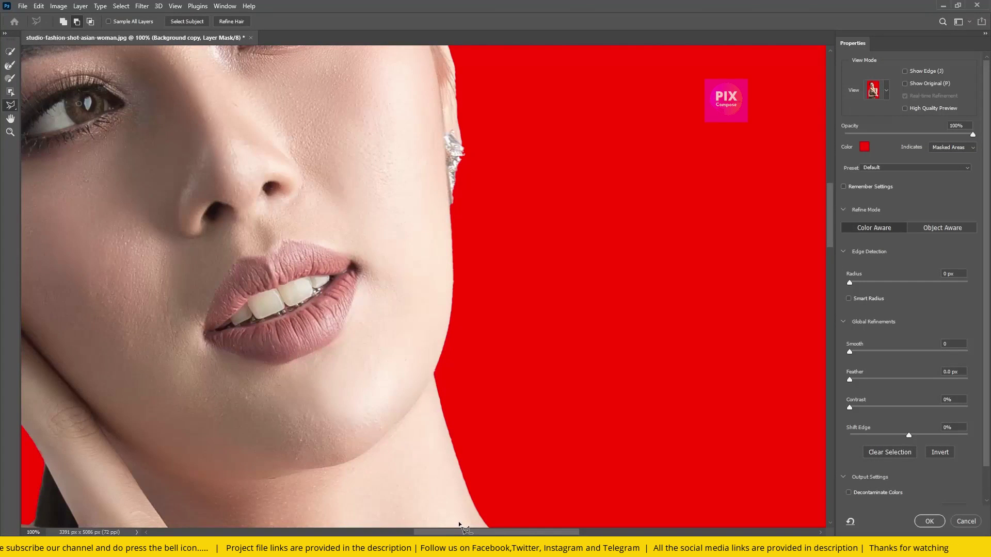
key("ctrl+0")
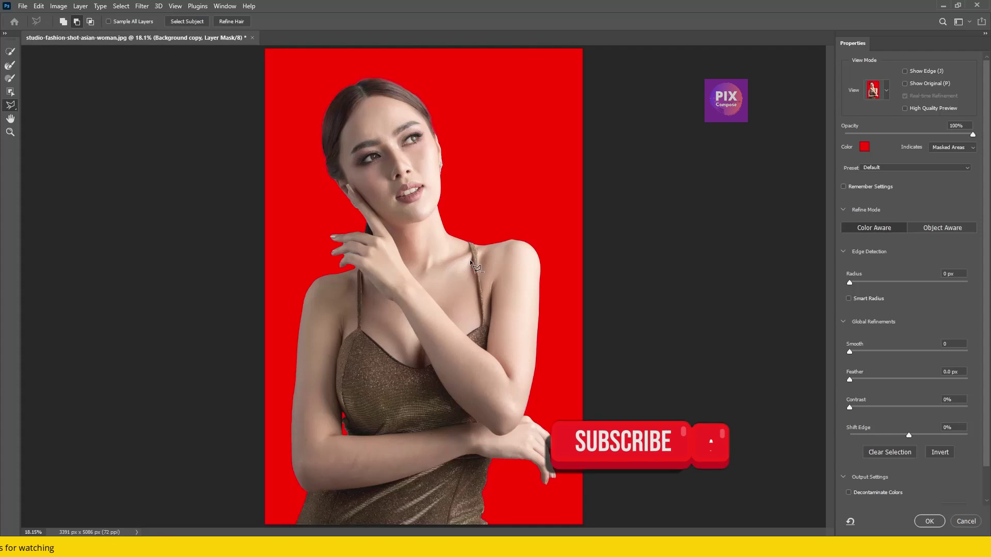
Enable Decontaminate Colors and output the mask as new layer Background copy 2
left_click(848, 492)
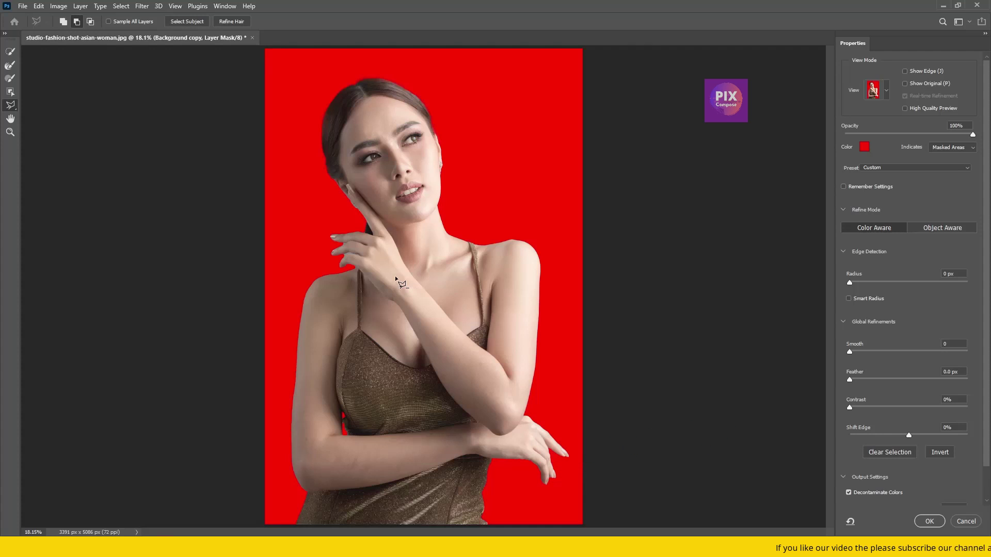
left_click(929, 521)
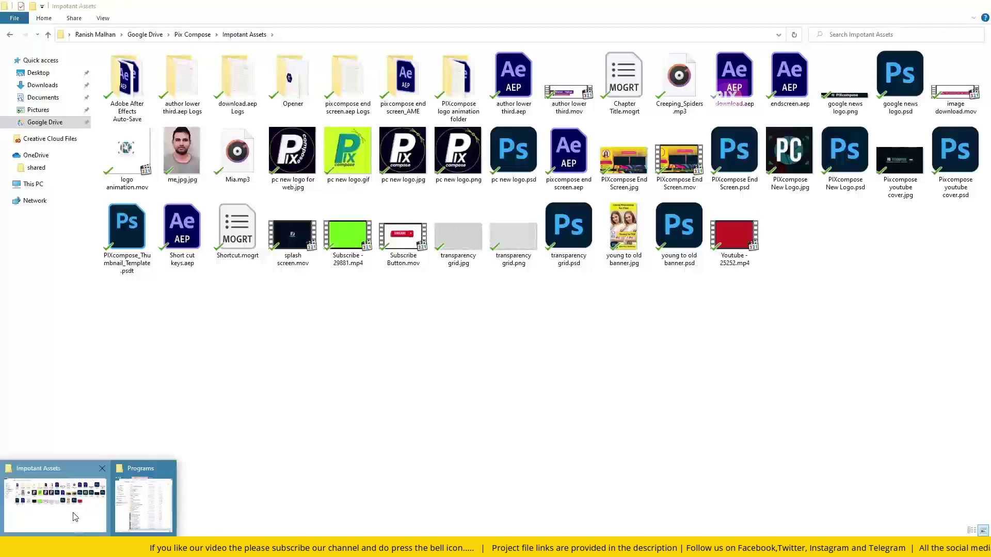
Drag the white living-room poster image from Downloads onto the portrait canvas
left_click(75, 517)
left_click(43, 86)
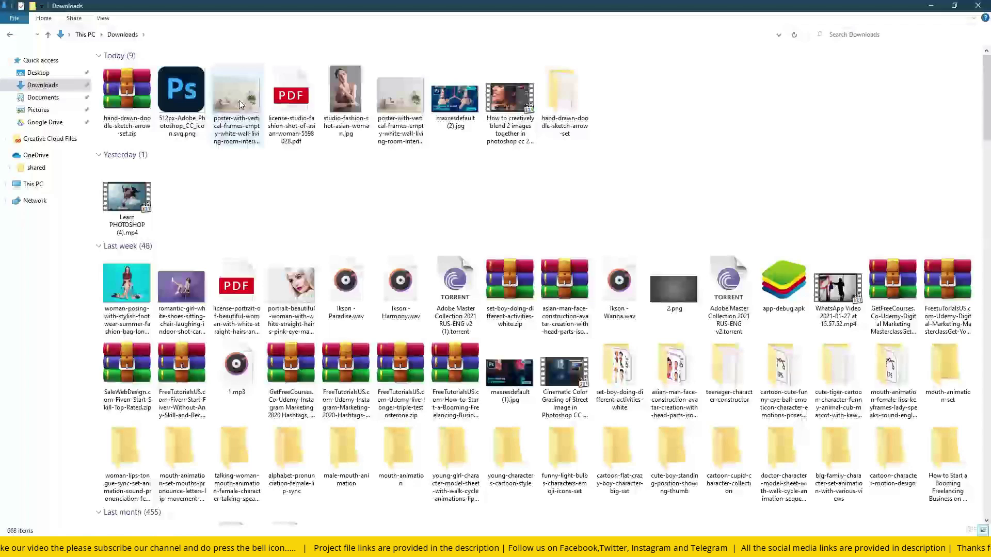
left_click_drag(239, 100, 197, 462)
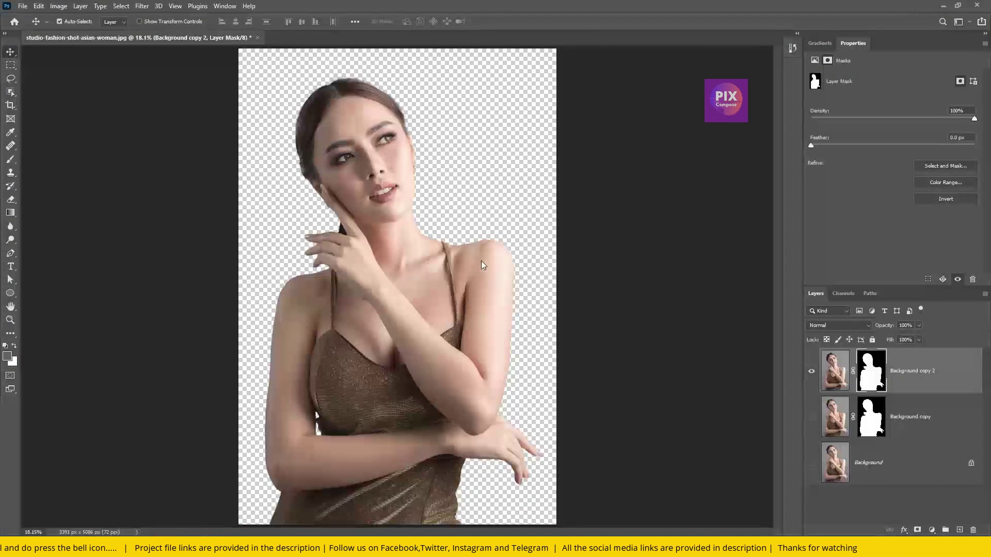
mouse_move(485, 266)
left_mouse_down()
mouse_move(466, 258)
mouse_move(752, 21)
left_mouse_up()
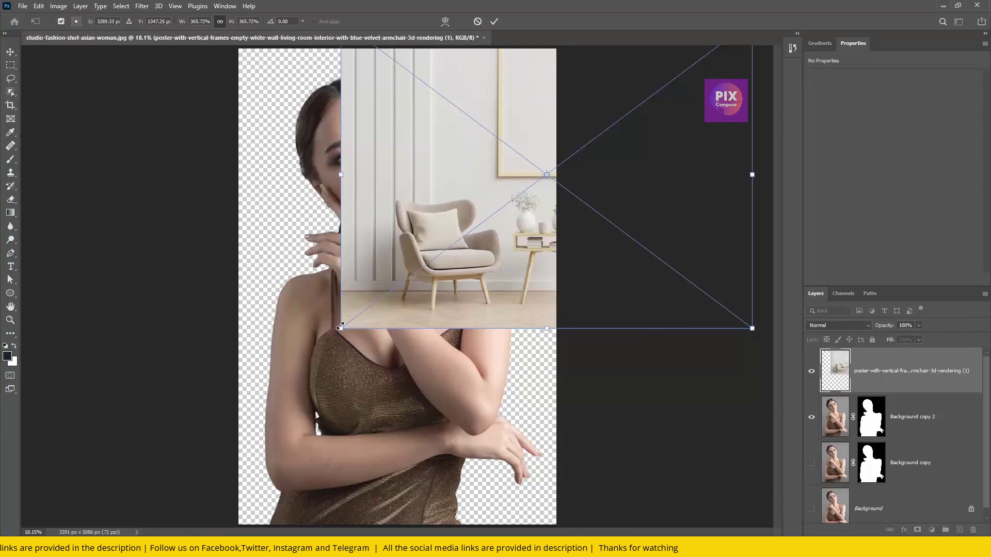
Scale the poster to 628.58% framing lamp and plant, and layer it below Background copy 2
left_click_drag(331, 329, 235, 428)
mouse_move(418, 219)
left_mouse_down()
mouse_move(270, 240)
mouse_move(228, 229)
left_mouse_up()
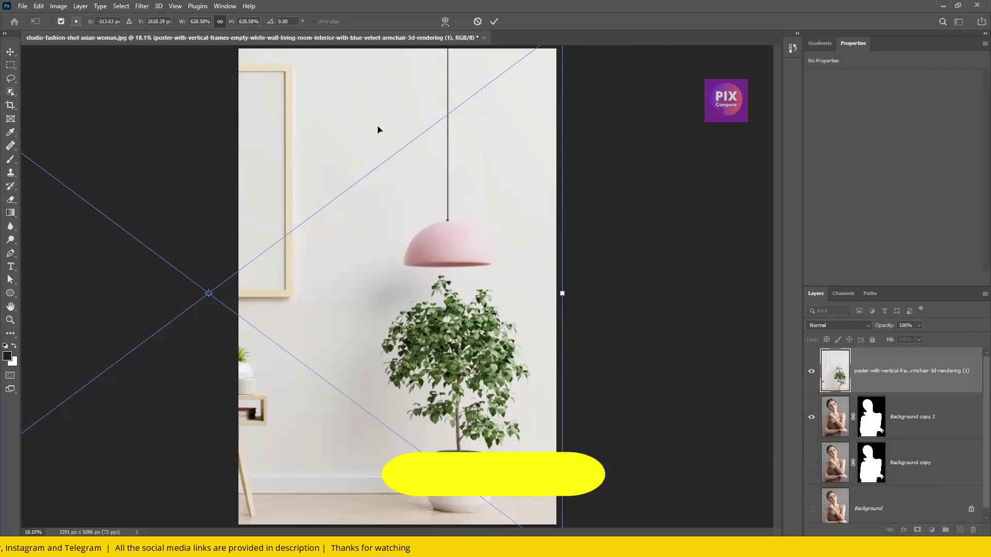
key("Return")
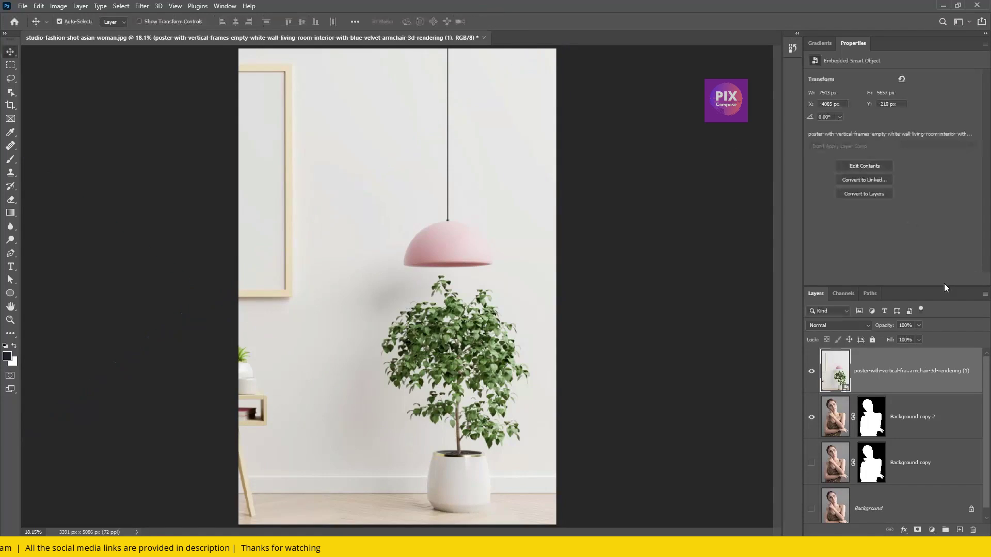
left_click_drag(929, 376, 929, 433)
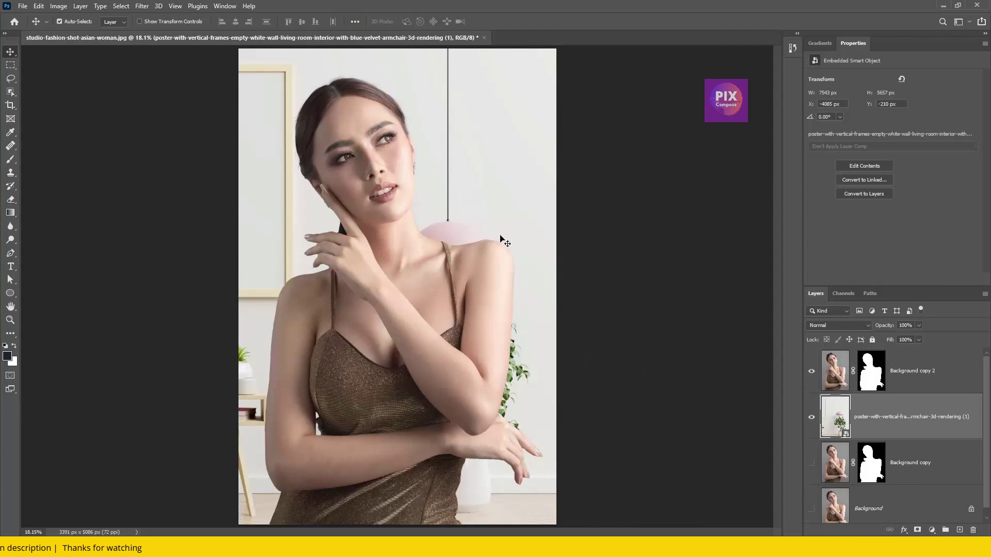
left_click_drag(519, 219, 608, 220)
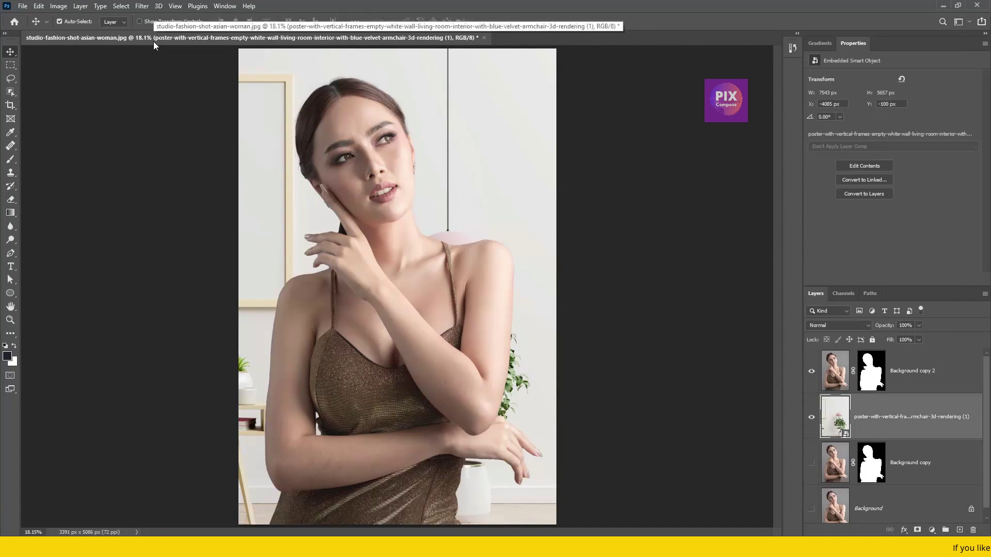
left_click(140, 6)
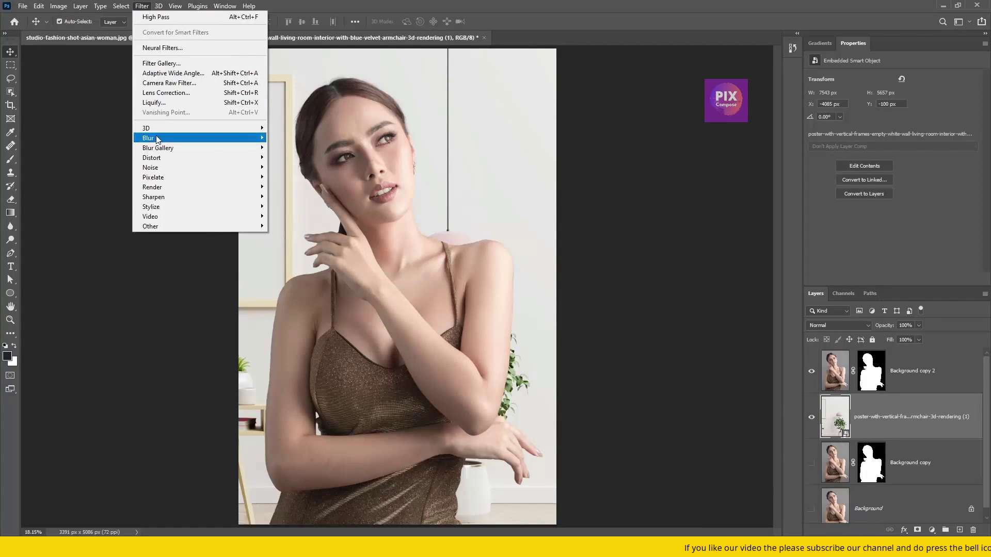
mouse_move(198, 138)
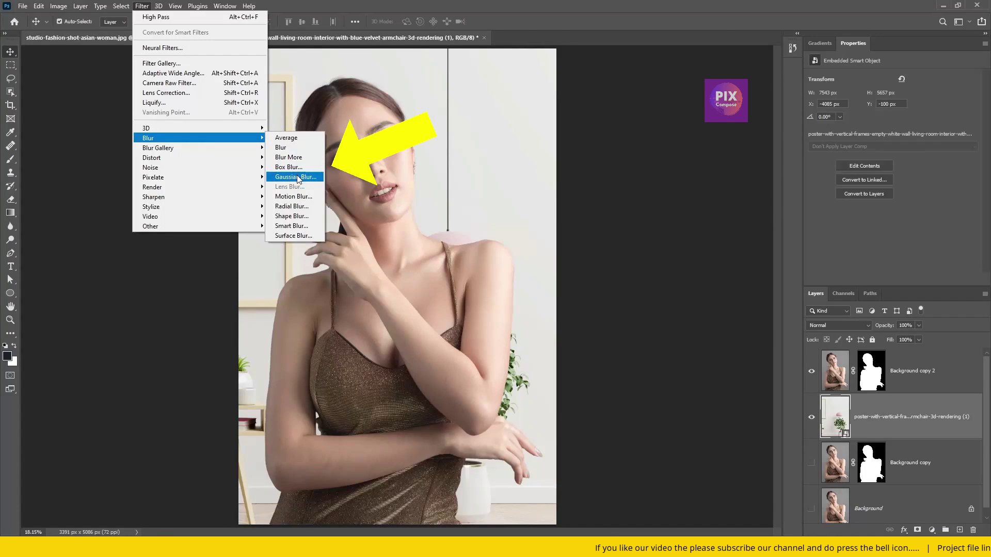
Apply a 29.1-pixel Gaussian Blur smart filter to the living-room poster layer
left_click(298, 178)
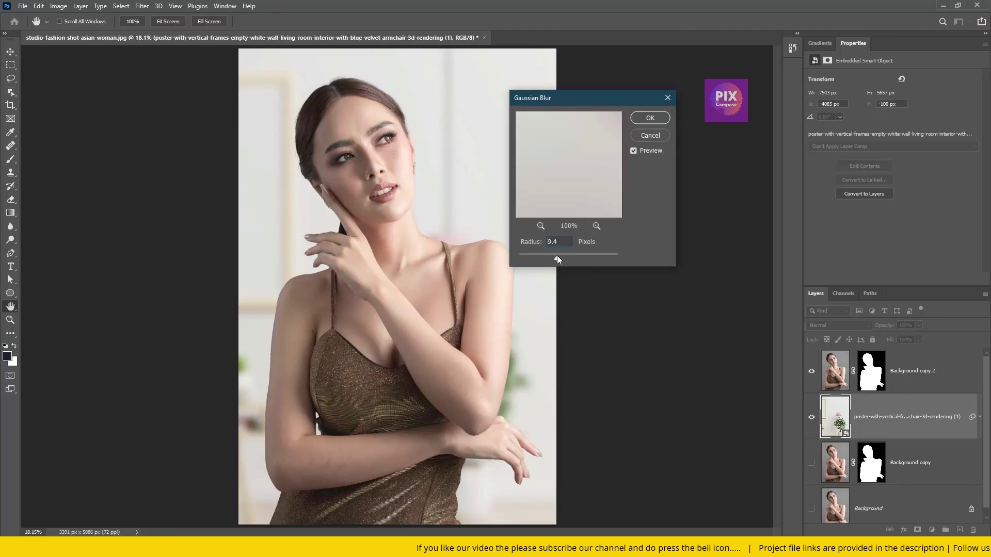
left_click_drag(556, 256, 566, 256)
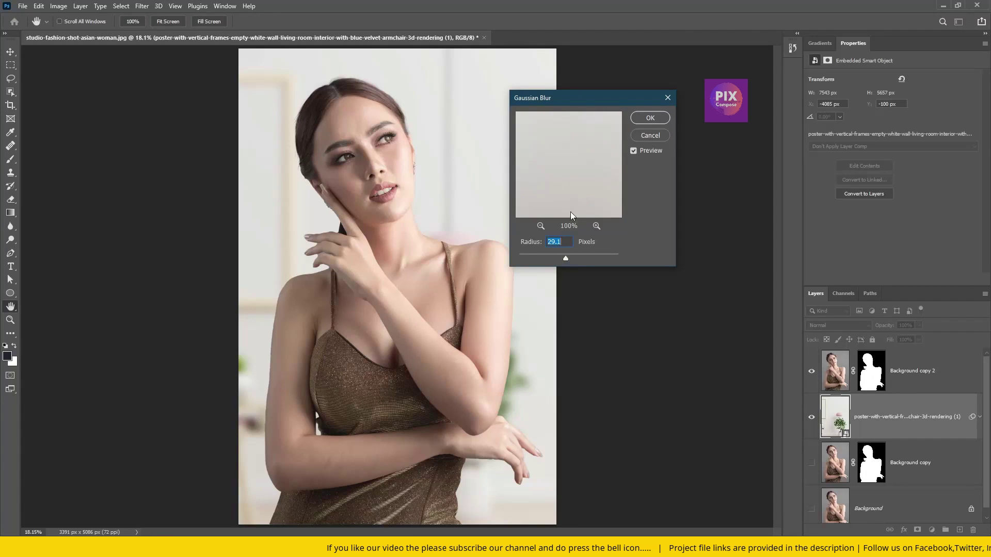
left_click(649, 116)
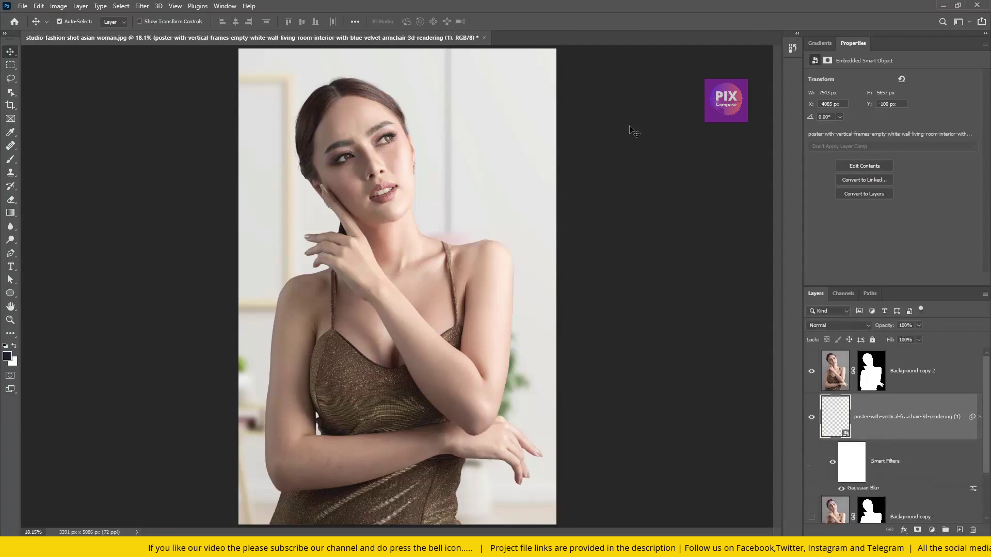